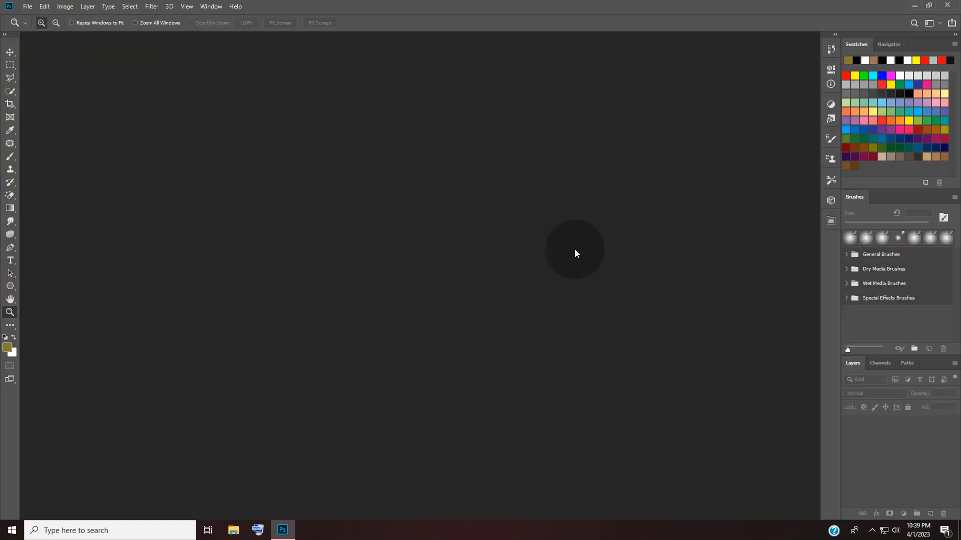
- Open the JPG photo of a hand holding a leaf
{"action": "double_click", "coordinate": [575, 254]}
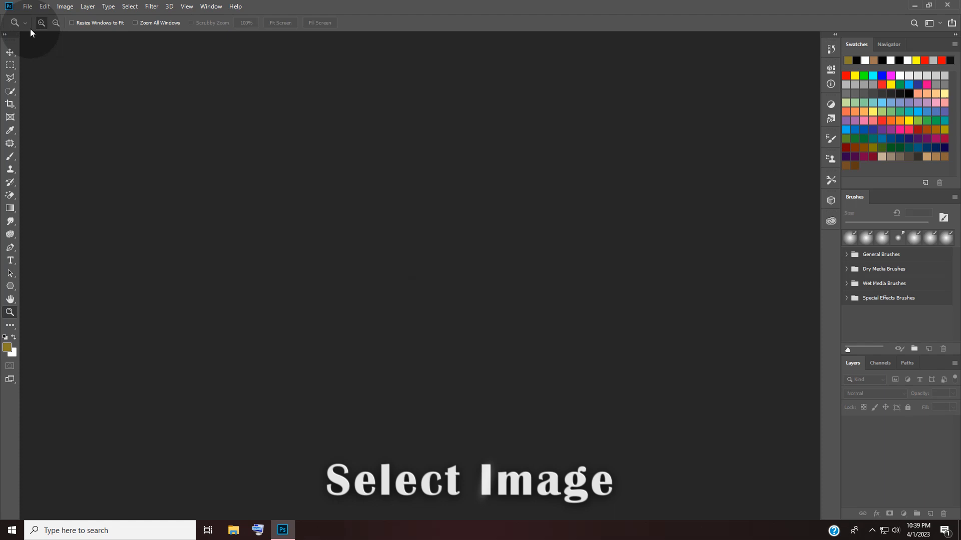
{"action": "left_click", "coordinate": [26, 9]}
{"action": "left_click", "coordinate": [29, 24]}
{"action": "double_click", "coordinate": [110, 145]}
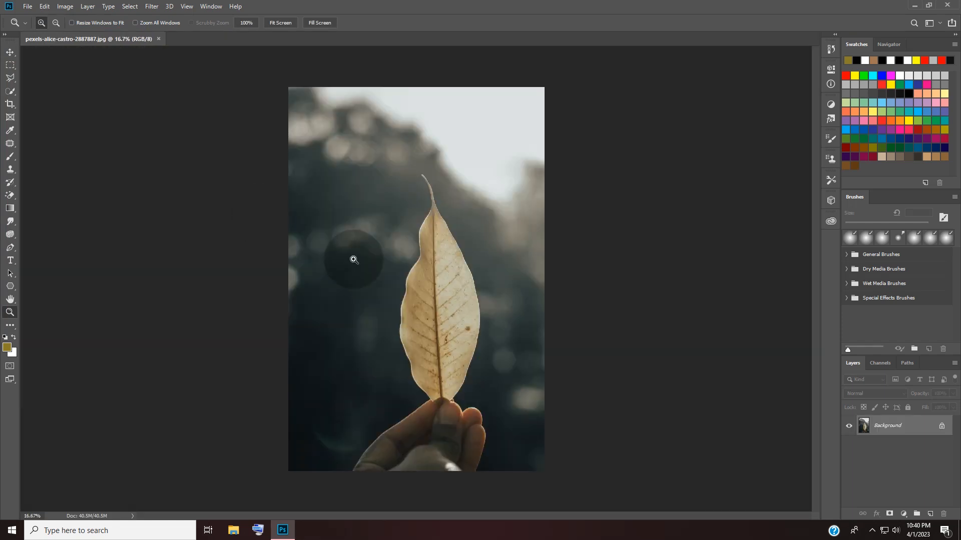
{"action": "right_click", "coordinate": [390, 264]}
{"action": "left_click", "coordinate": [390, 263]}
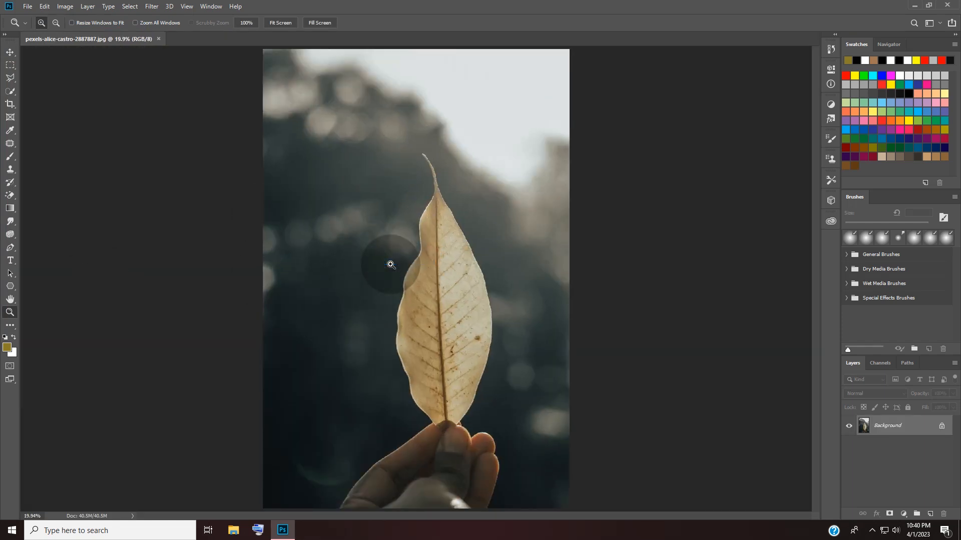
- Select the whole leaf blade with the Quick Selection Tool and copy it to a new layer
{"action": "left_click", "coordinate": [9, 95]}
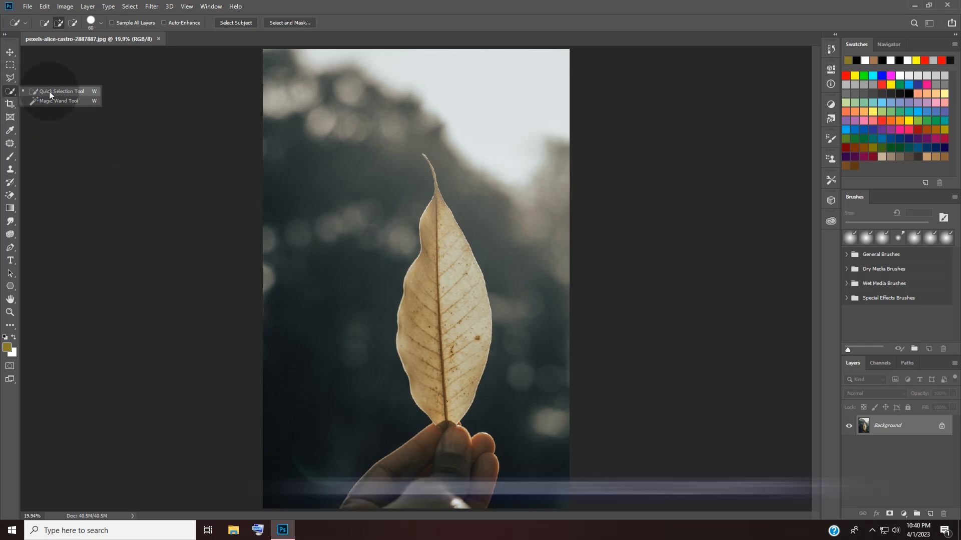
{"action": "left_click", "coordinate": [49, 91]}
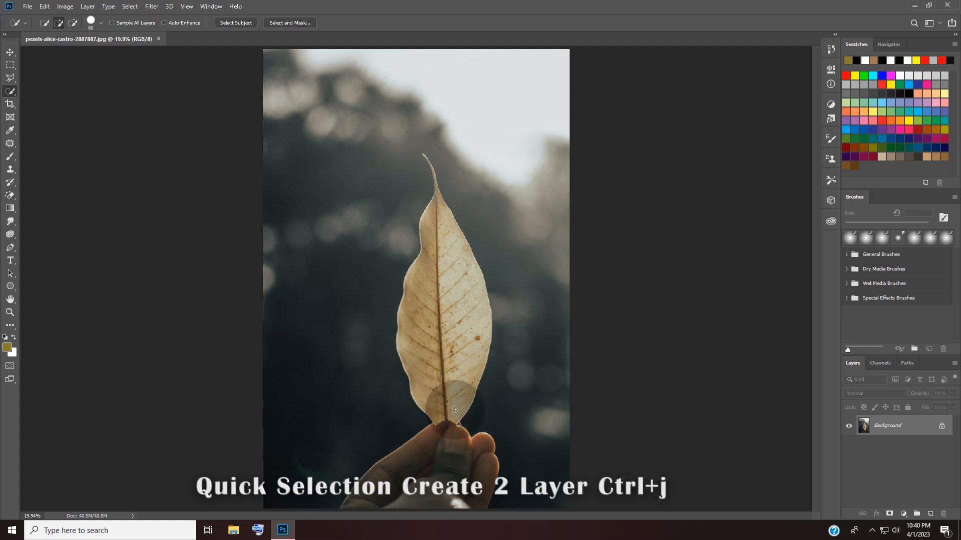
{"action": "mouse_move", "coordinate": [455, 409]}
{"action": "left_mouse_down"}
{"action": "mouse_move", "coordinate": [421, 389]}
{"action": "mouse_move", "coordinate": [421, 364]}
{"action": "mouse_move", "coordinate": [445, 253]}
{"action": "left_mouse_up"}
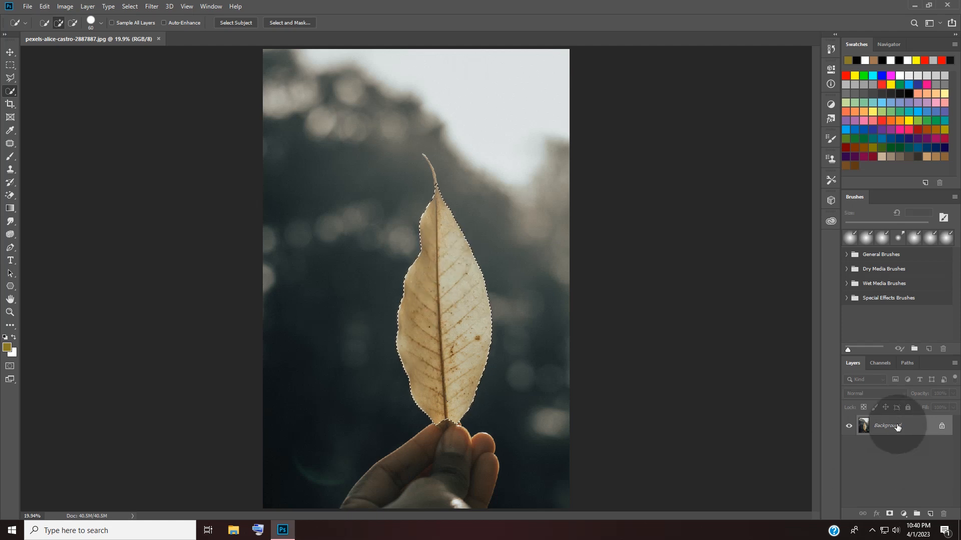
{"action": "key", "text": "ctrl+j"}
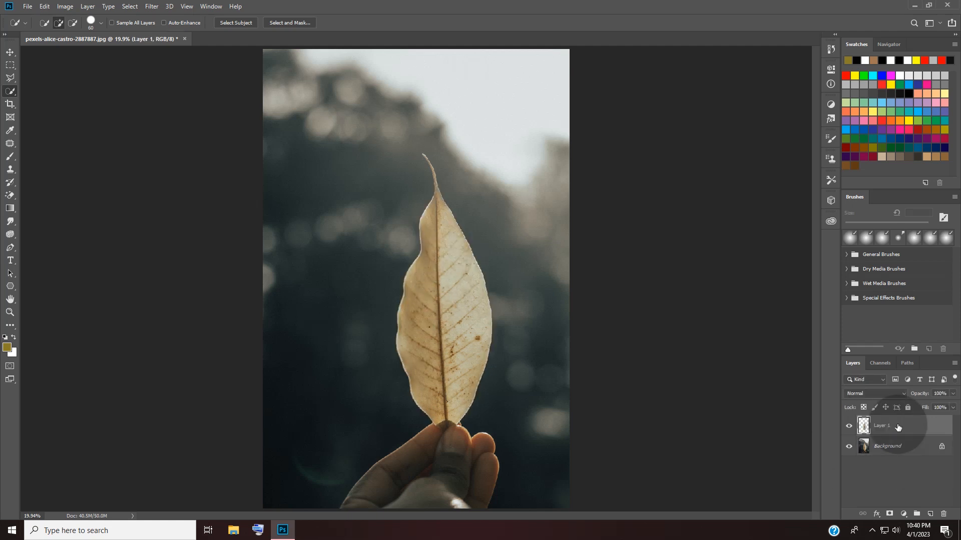
- Duplicate the leaf cutout layer and set the duplicate's blend mode to Screen
{"action": "key", "text": "ctrl+j"}
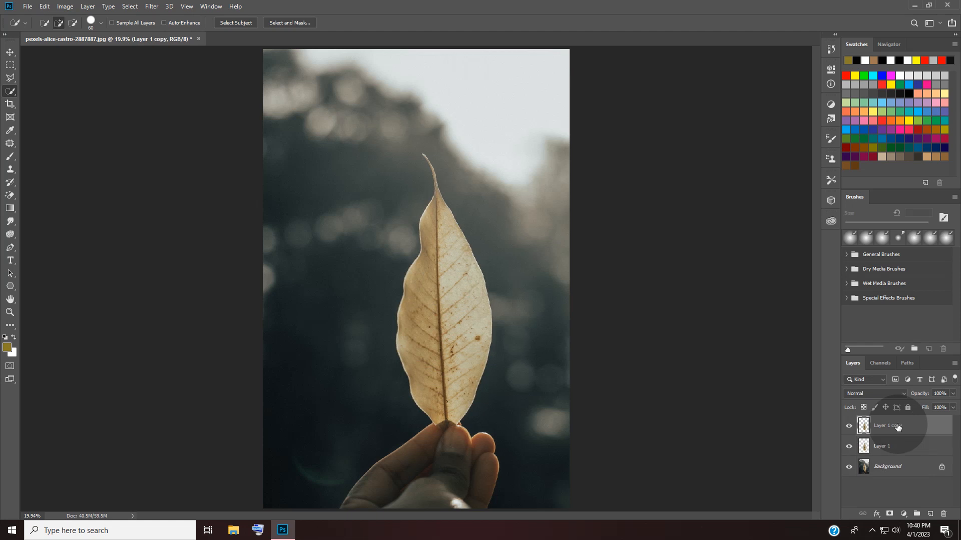
{"action": "left_click", "coordinate": [894, 391]}
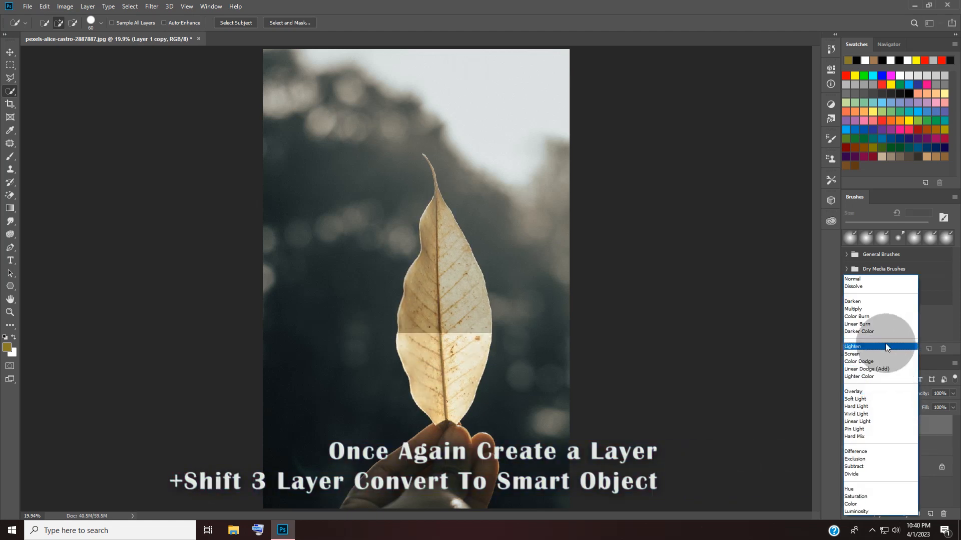
{"action": "left_click", "coordinate": [875, 354]}
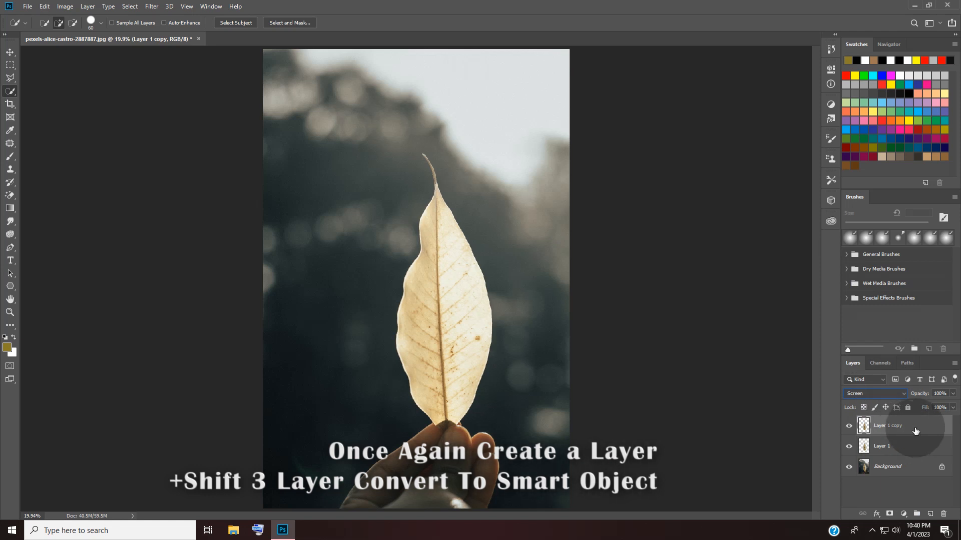
- Duplicate the Screen-mode leaf layer and set the new copy's blend mode to Overlay
{"action": "key", "text": "ctrl+j"}
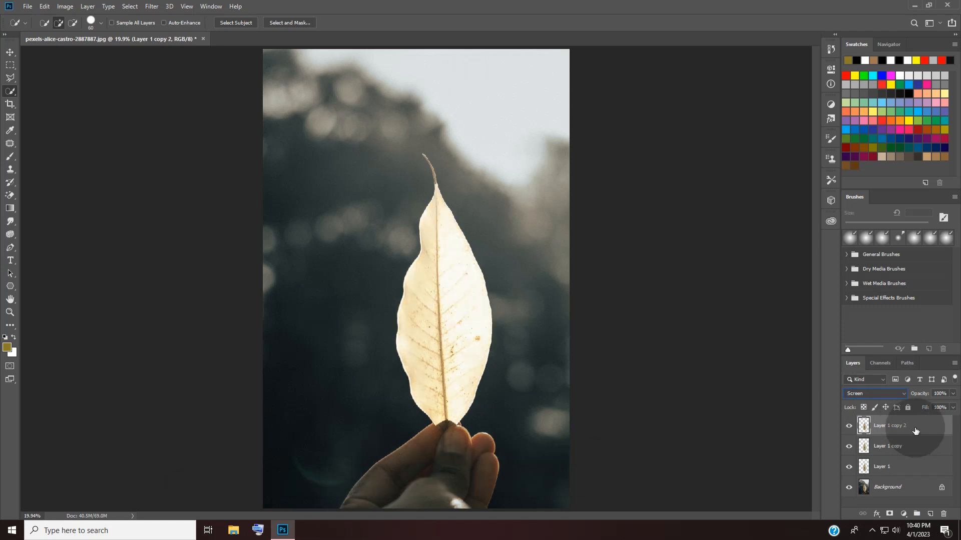
{"action": "left_click", "coordinate": [899, 394]}
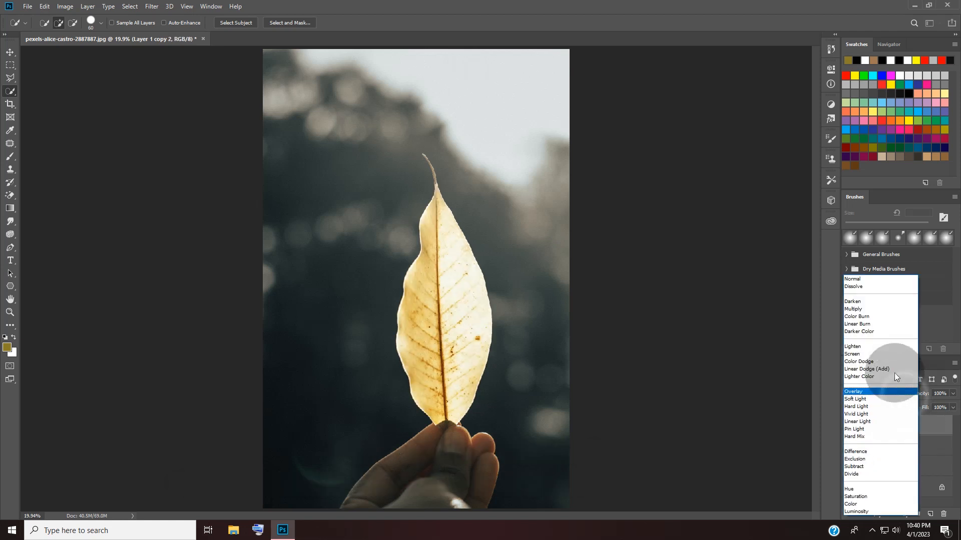
{"action": "left_click", "coordinate": [870, 392]}
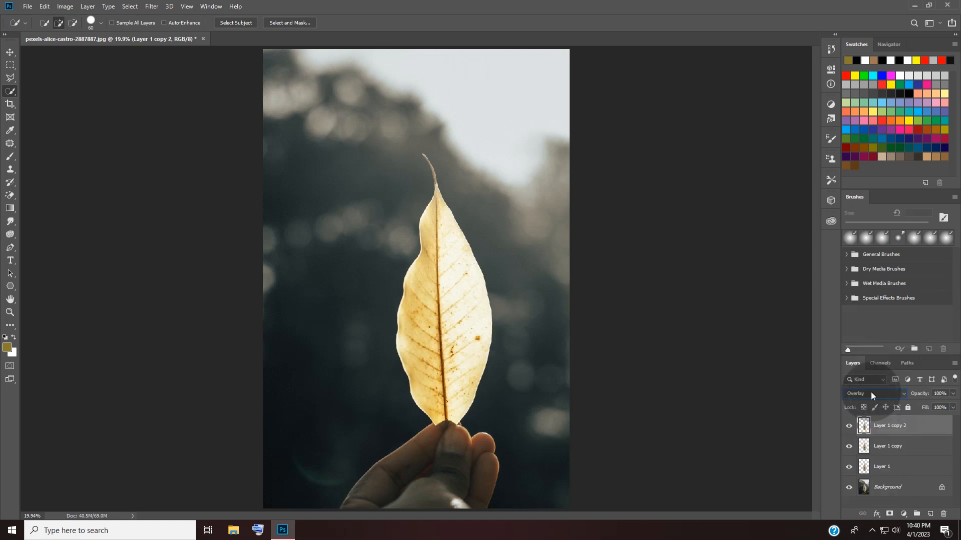
- Convert the three leaf layers above the Background into a single smart object
{"action": "left_click", "coordinate": [891, 469]}
{"action": "left_click", "coordinate": [907, 430], "text": "shift"}
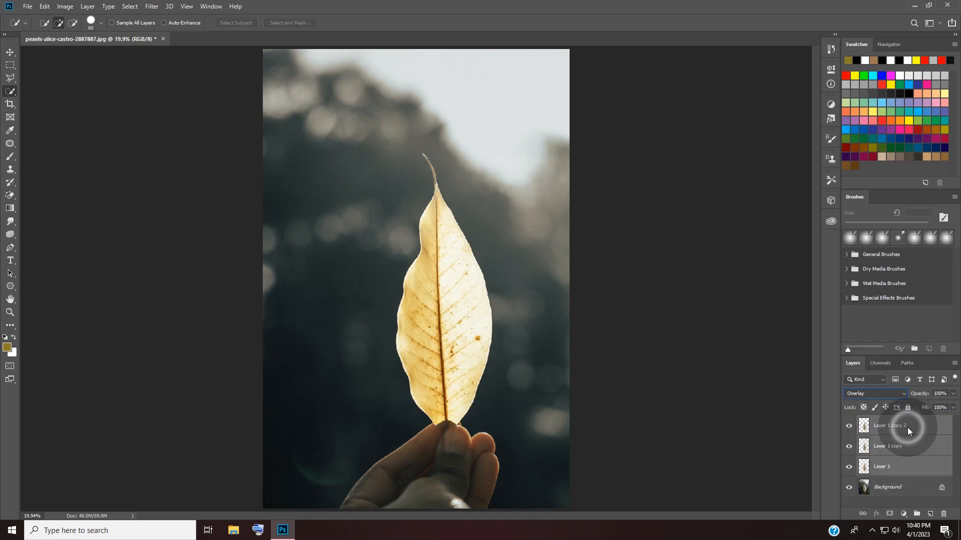
{"action": "right_click", "coordinate": [907, 427]}
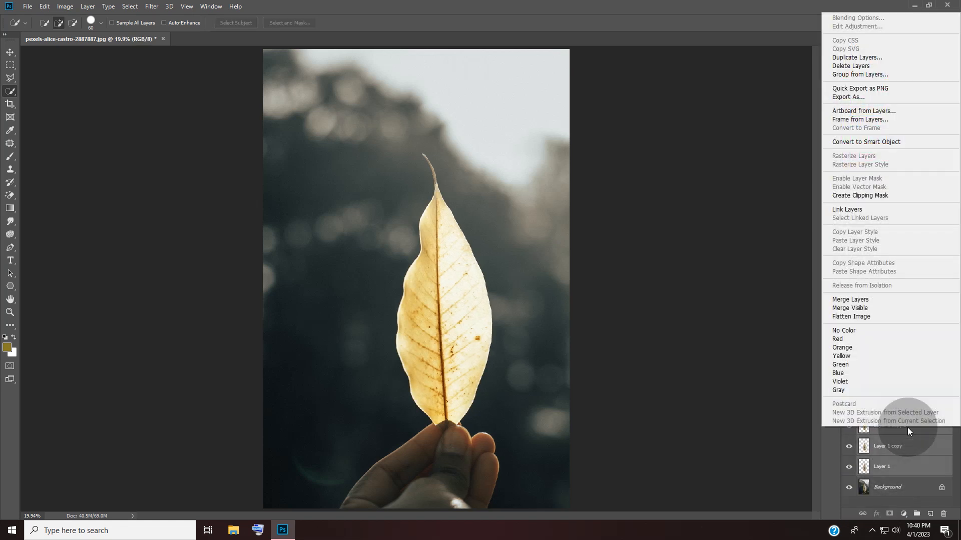
{"action": "left_click", "coordinate": [871, 143]}
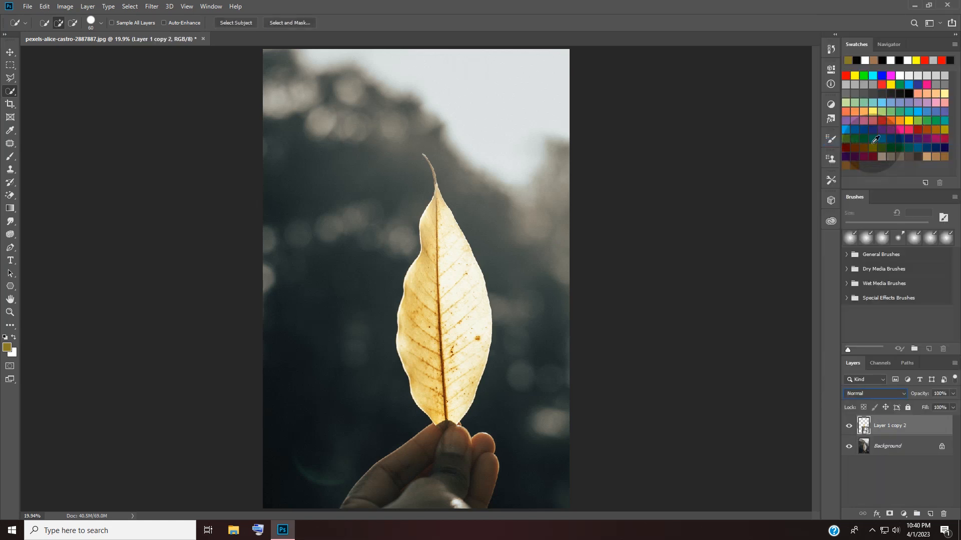
- Apply a golden-yellow Outer Glow to the leaf smart object with Screen blend mode, 100% opacity and 250 px size
{"action": "left_click", "coordinate": [877, 520]}
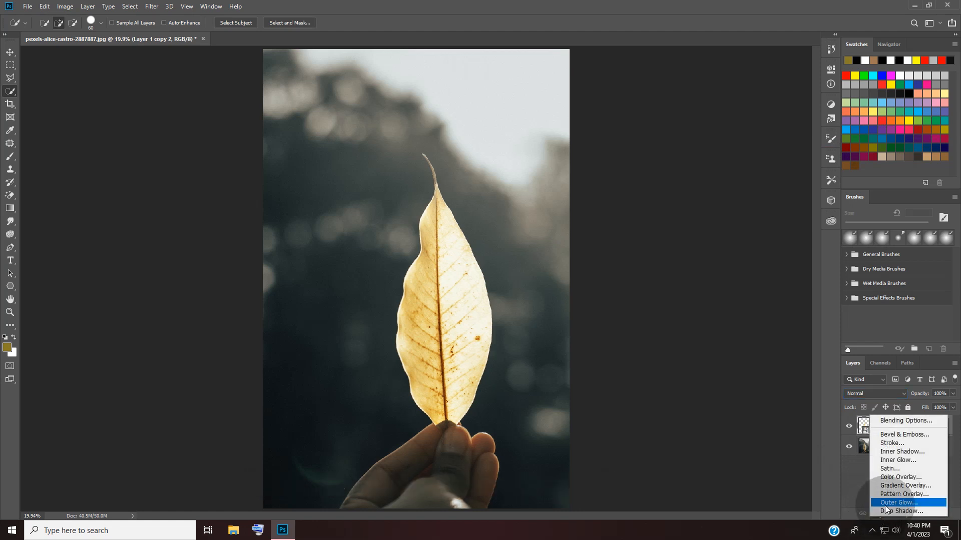
{"action": "left_click", "coordinate": [884, 504]}
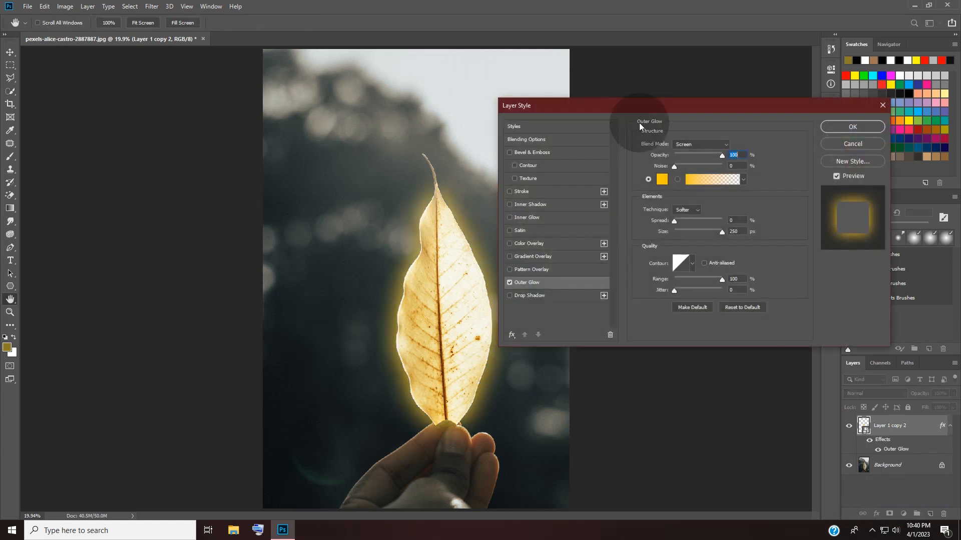
{"action": "left_click_drag", "start_coordinate": [676, 104], "coordinate": [746, 95]}
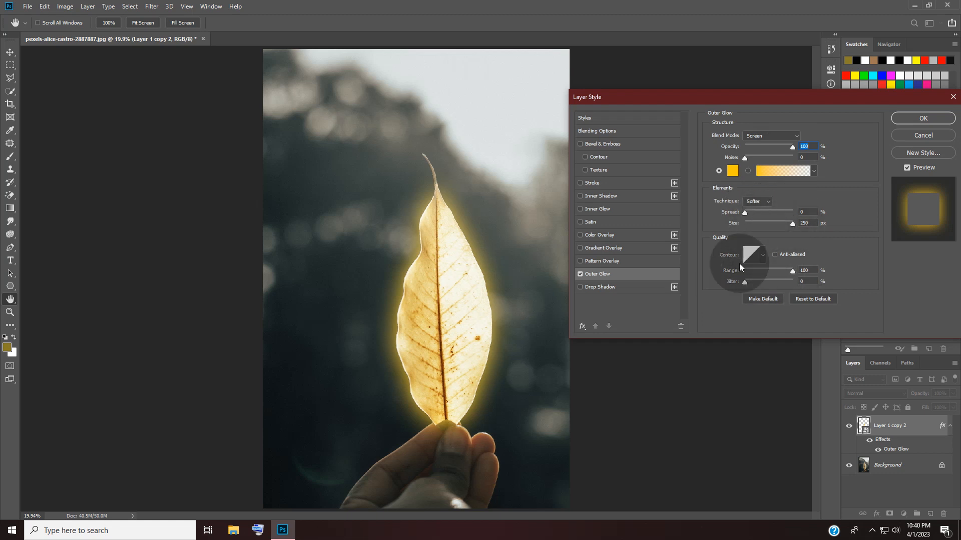
{"action": "left_click_drag", "start_coordinate": [794, 98], "coordinate": [741, 104]}
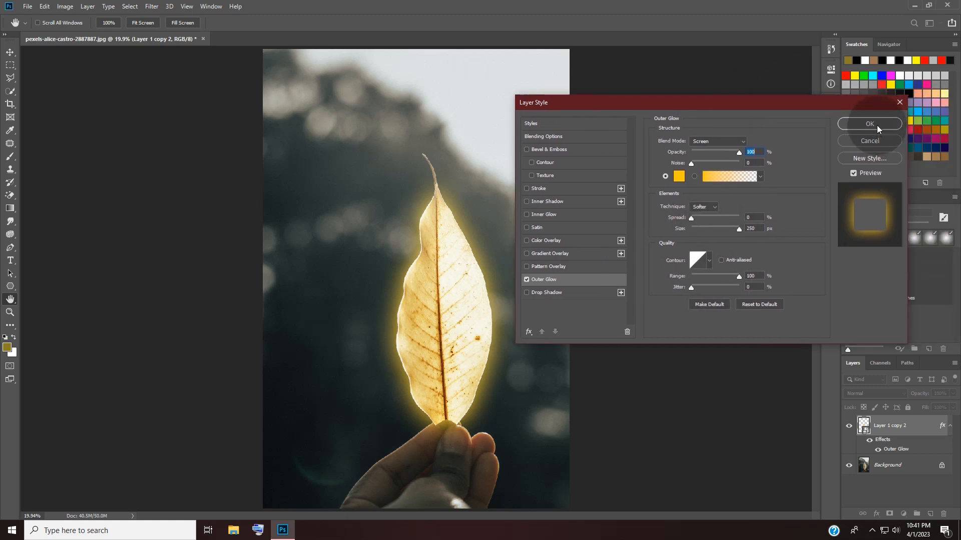
{"action": "left_click", "coordinate": [869, 123]}
{"action": "key", "text": "w"}
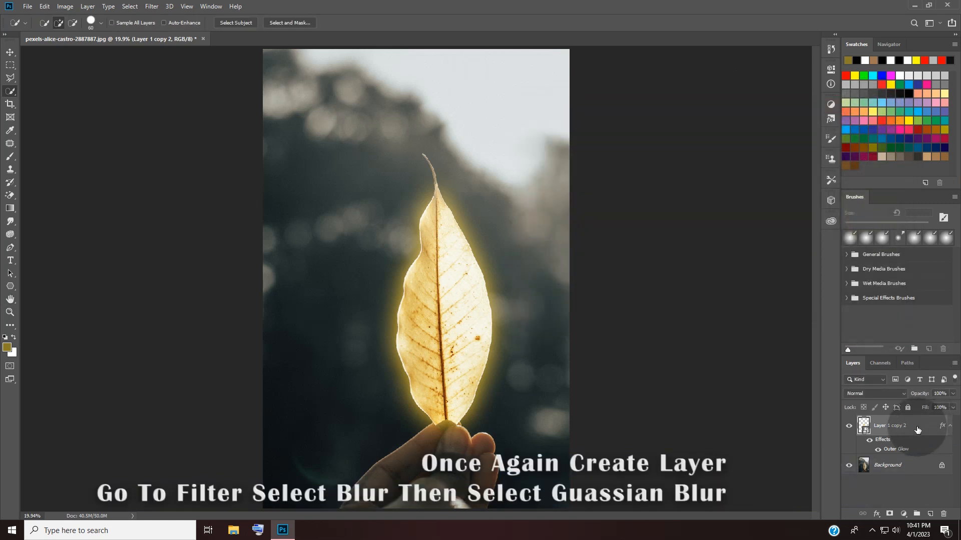
- Duplicate the glowing leaf layer and apply a Gaussian Blur with a 500-pixel radius to the duplicate
{"action": "key", "text": "ctrl+j"}
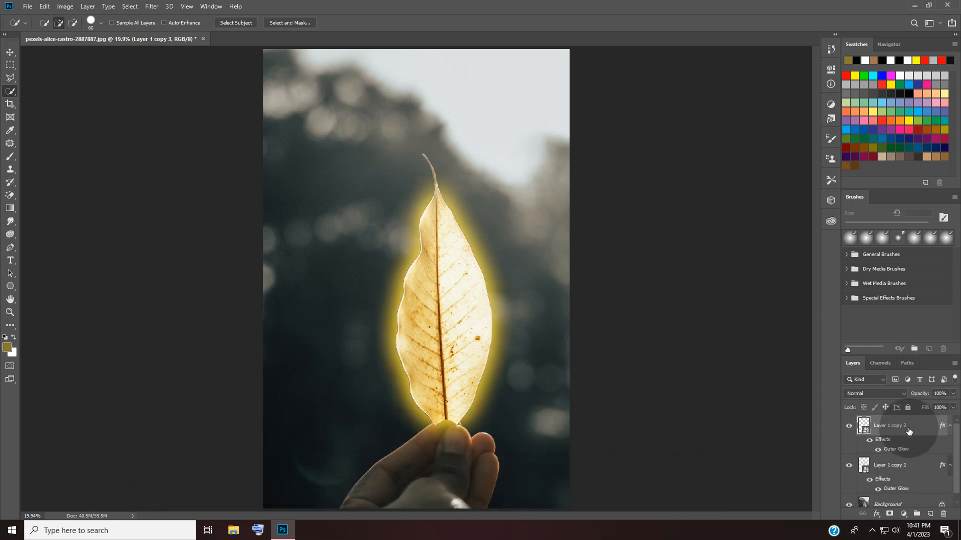
{"action": "left_click", "coordinate": [152, 6]}
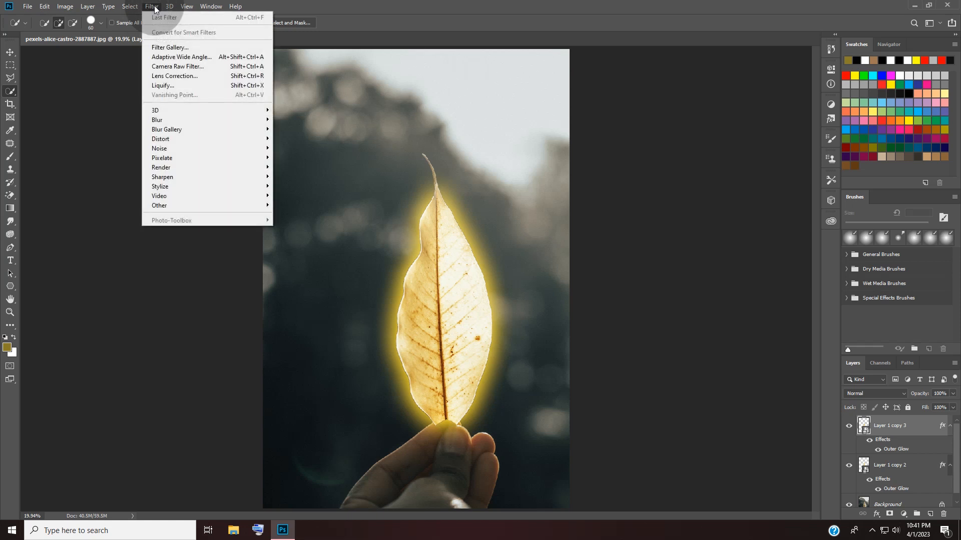
{"action": "mouse_move", "coordinate": [168, 120]}
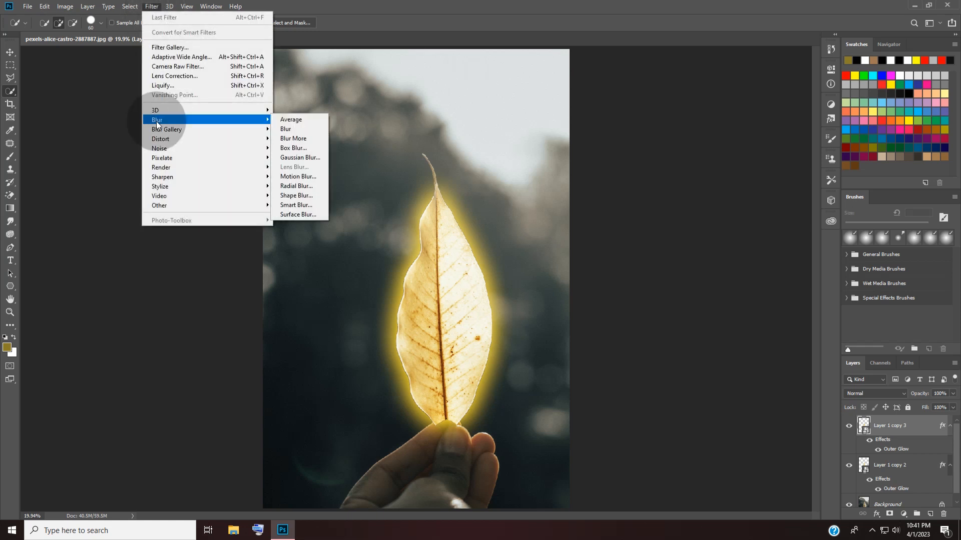
{"action": "left_click", "coordinate": [290, 157]}
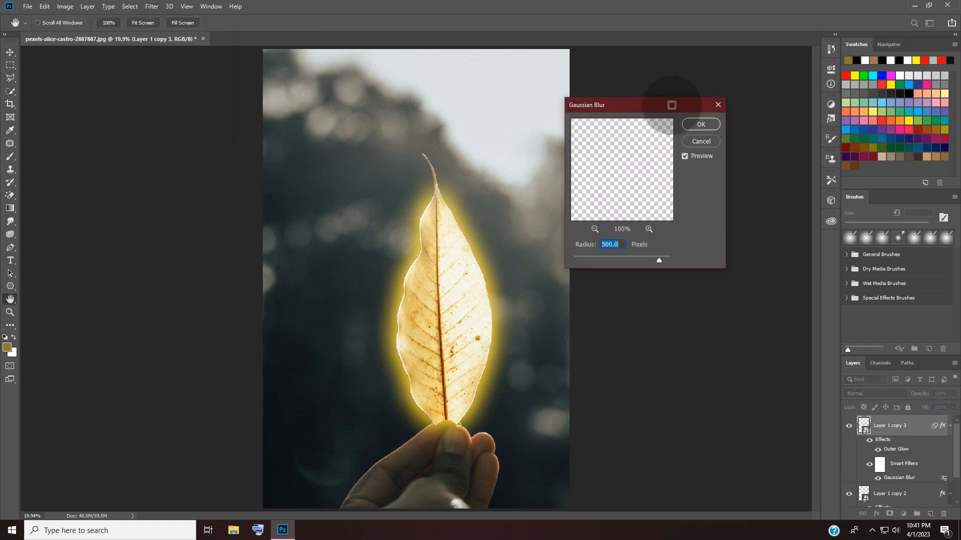
{"action": "left_click_drag", "start_coordinate": [637, 104], "coordinate": [667, 98]}
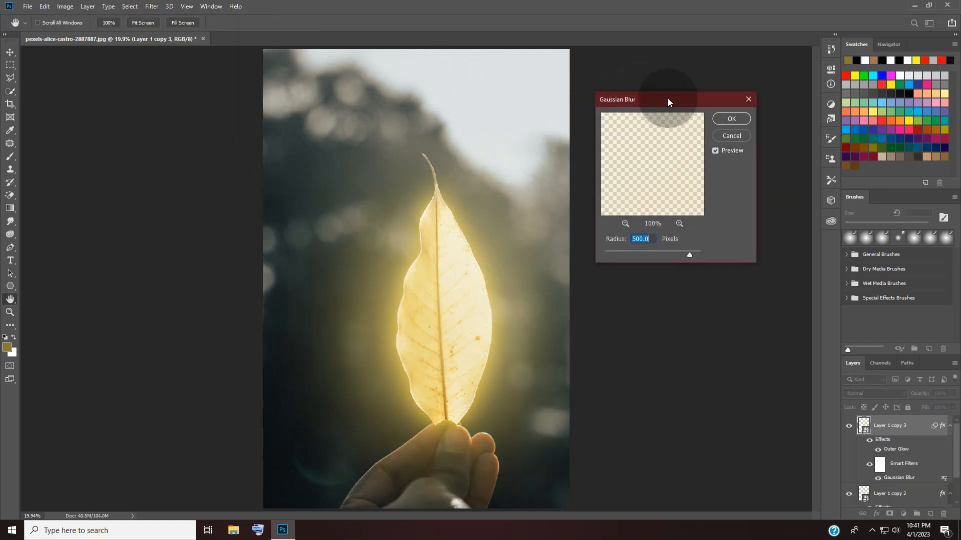
{"action": "left_click", "coordinate": [648, 238]}
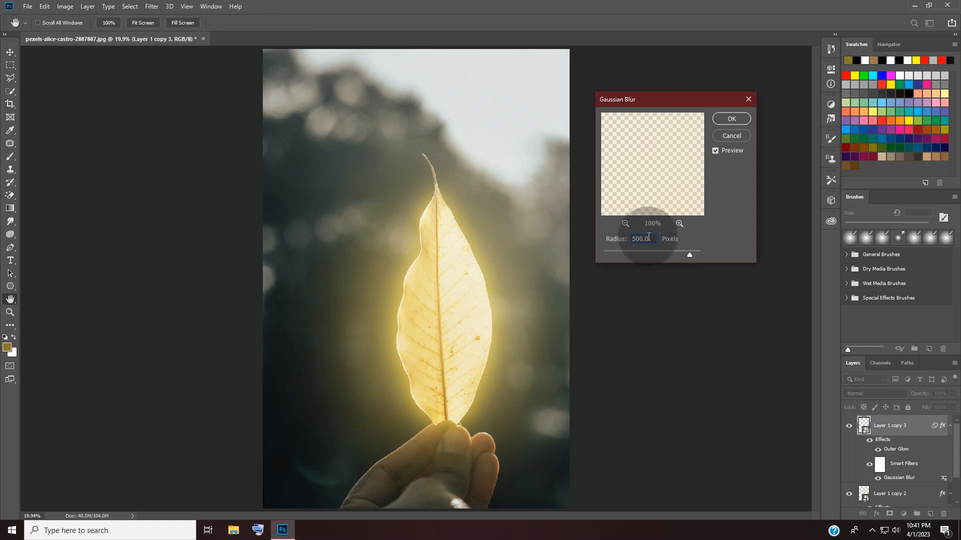
{"action": "left_click", "coordinate": [728, 120]}
{"action": "key", "text": "w"}
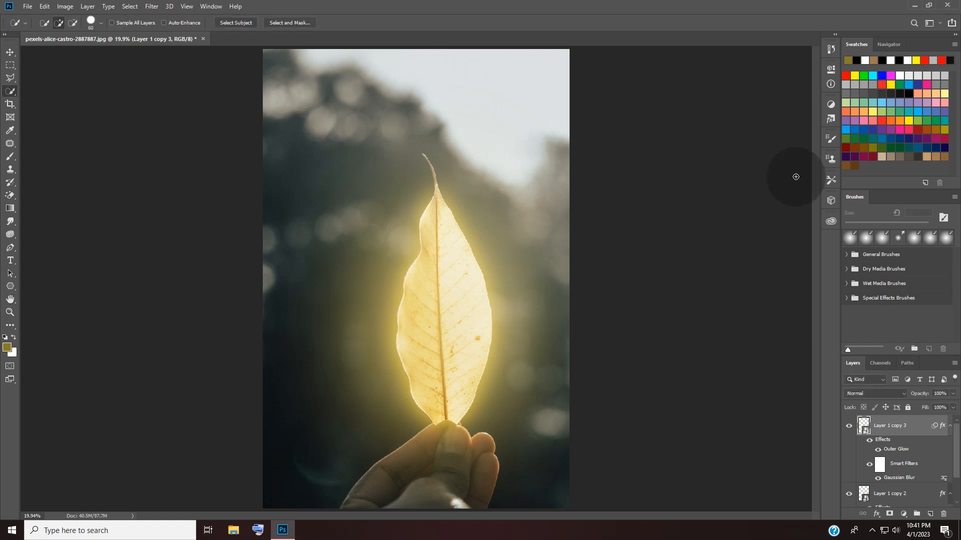
- Set the blurred leaf layer's blend mode to Color Burn
{"action": "left_click", "coordinate": [903, 394]}
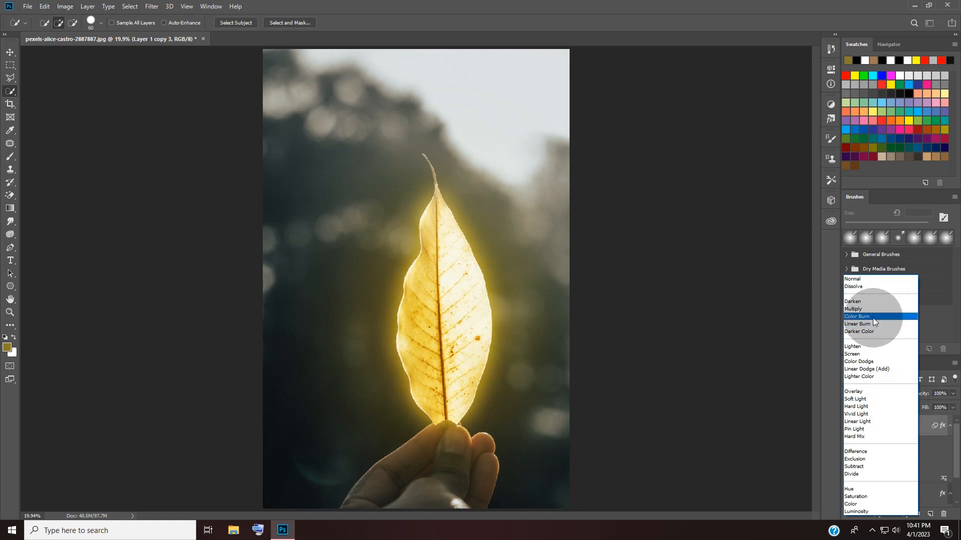
{"action": "left_click", "coordinate": [872, 317]}
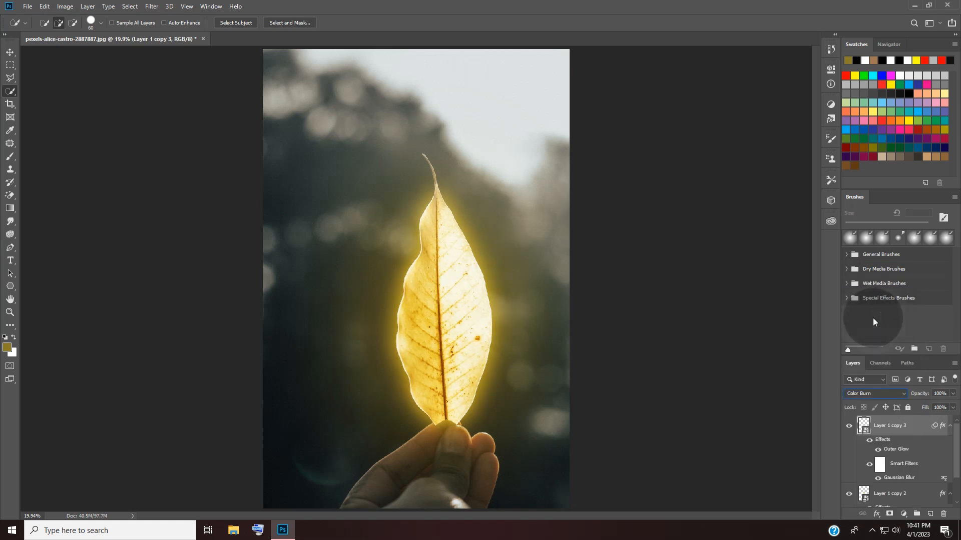
- Add a Color Lookup adjustment directly above the Background and load the Moonlight.3DL 3DLUT file
{"action": "scroll", "coordinate": [903, 471], "scroll_direction": "down", "scroll_amount": 2}
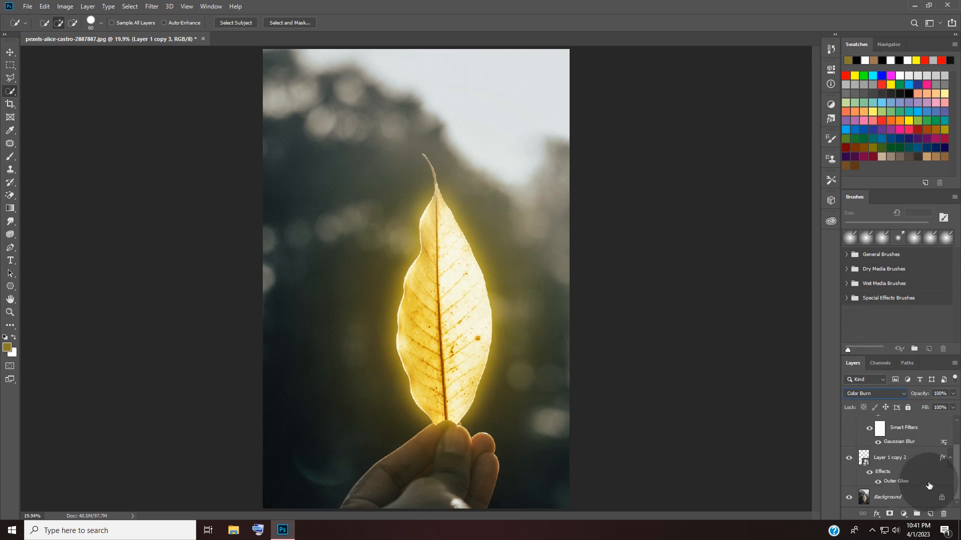
{"action": "left_click", "coordinate": [903, 497]}
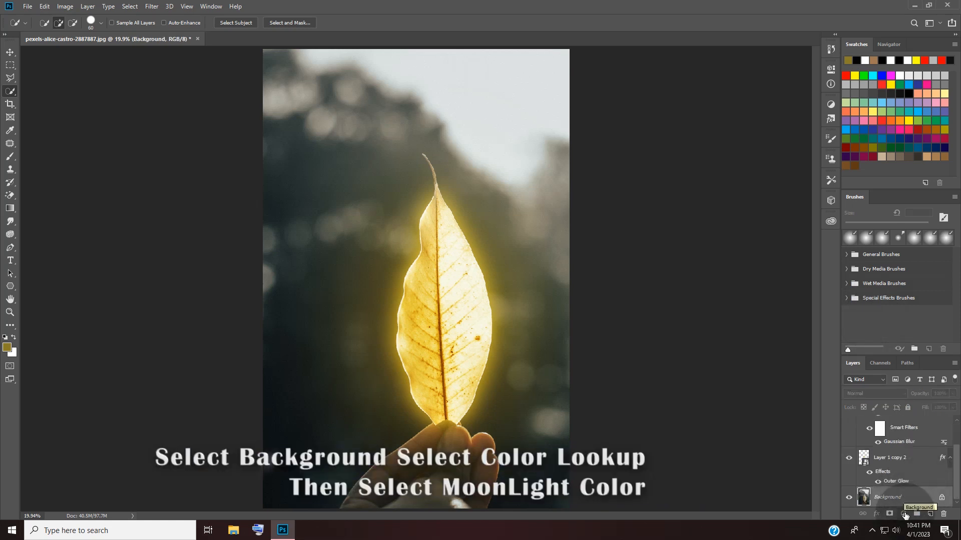
{"action": "left_click", "coordinate": [904, 514]}
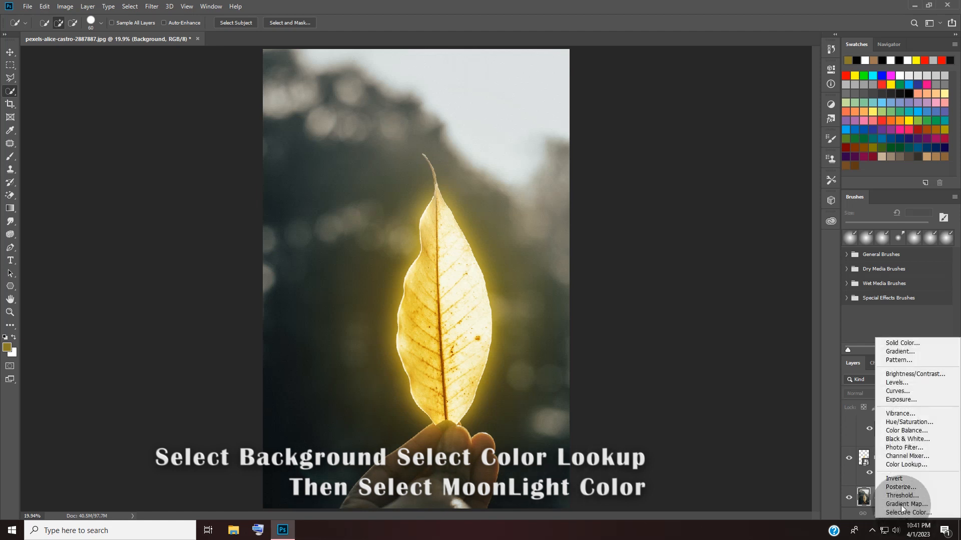
{"action": "left_click", "coordinate": [899, 467]}
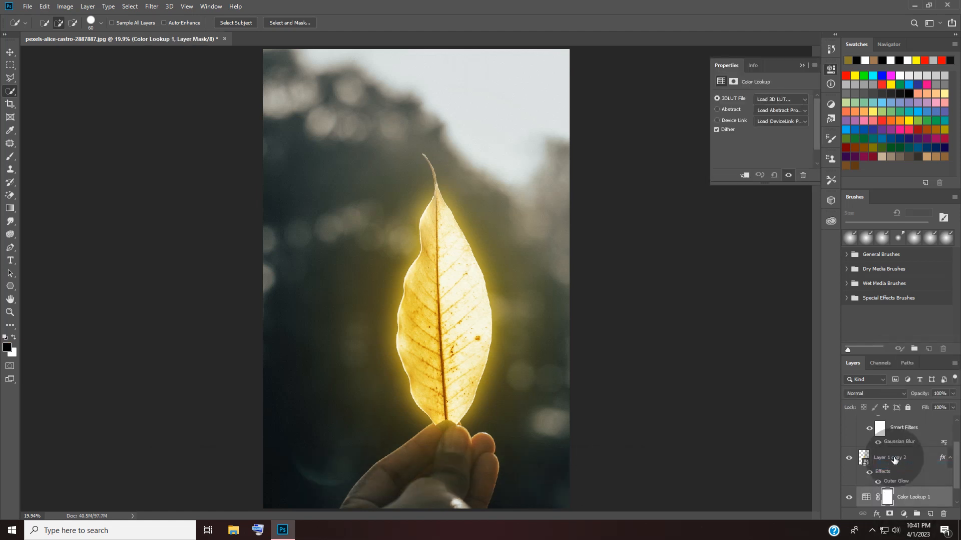
{"action": "left_click", "coordinate": [782, 100]}
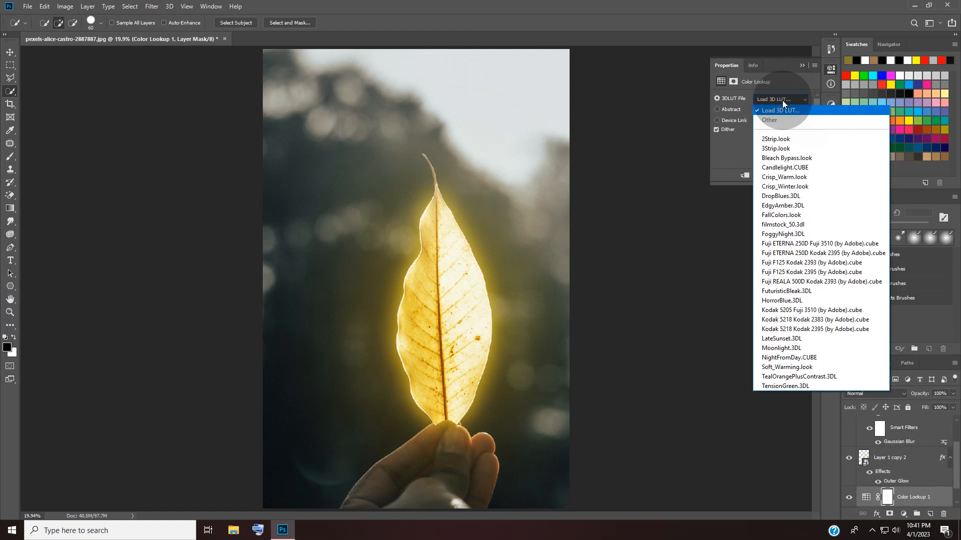
{"action": "left_click", "coordinate": [793, 348]}
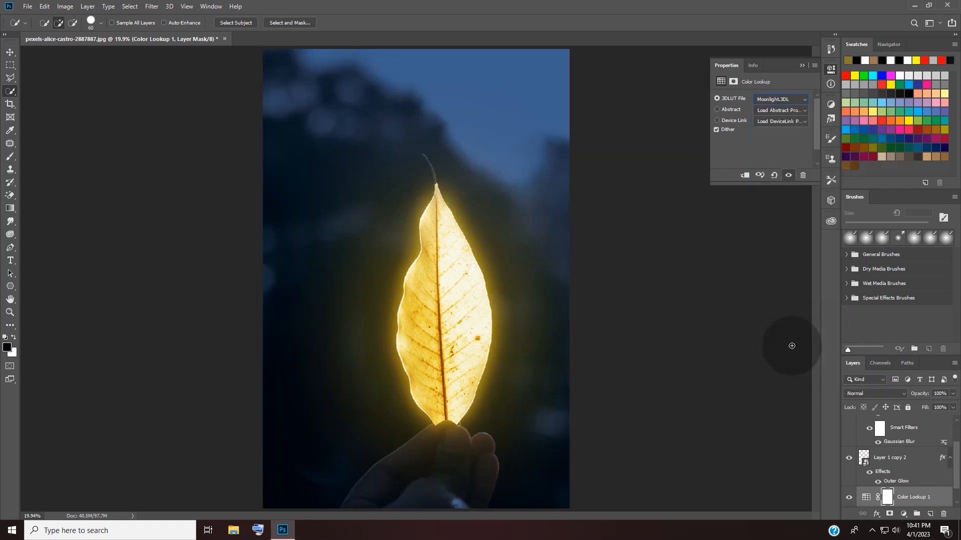
{"action": "left_click", "coordinate": [801, 66]}
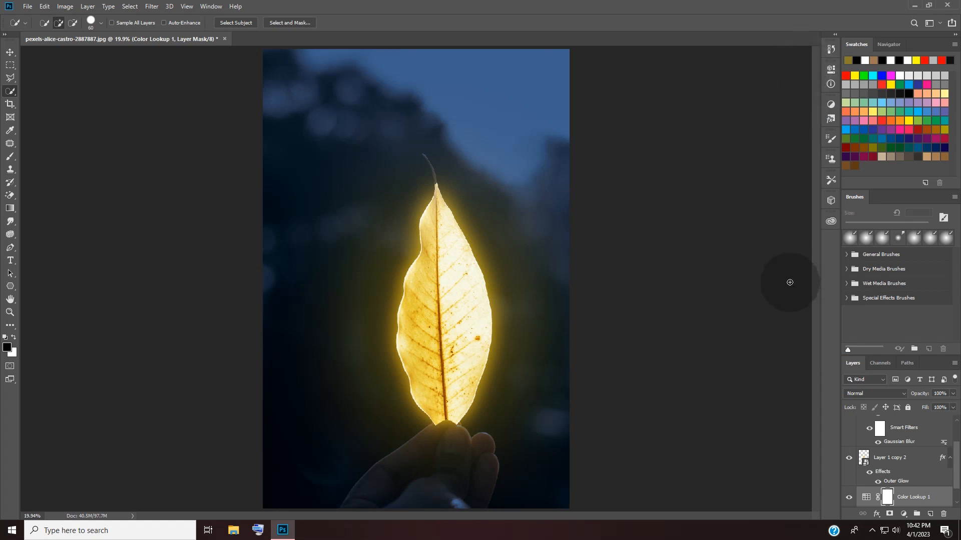
- Paint the Color Lookup mask black over the hand with a soft 2520 px brush at 73% opacity, and set the adjustment's blend mode to Darker Color
{"action": "left_click_drag", "start_coordinate": [10, 158], "coordinate": [52, 156]}
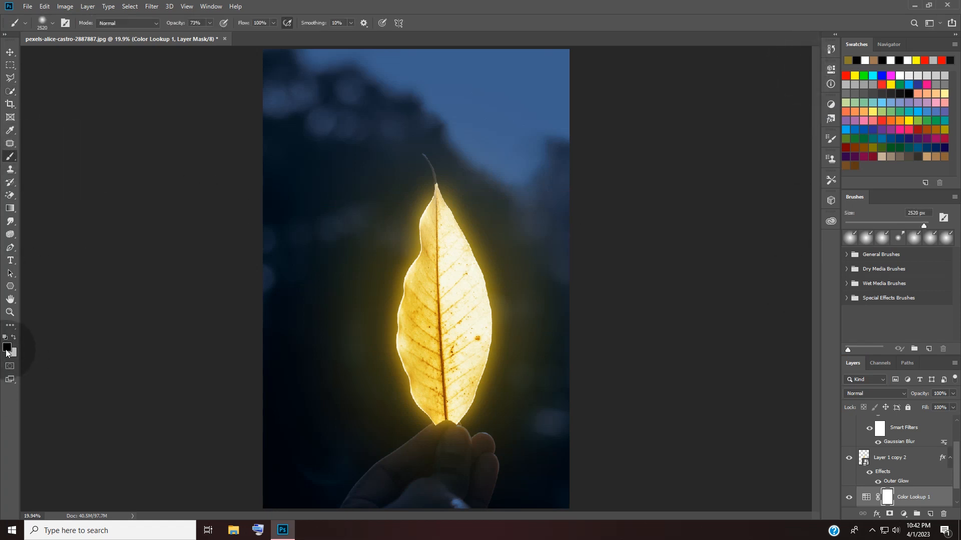
{"action": "key", "text": "d"}
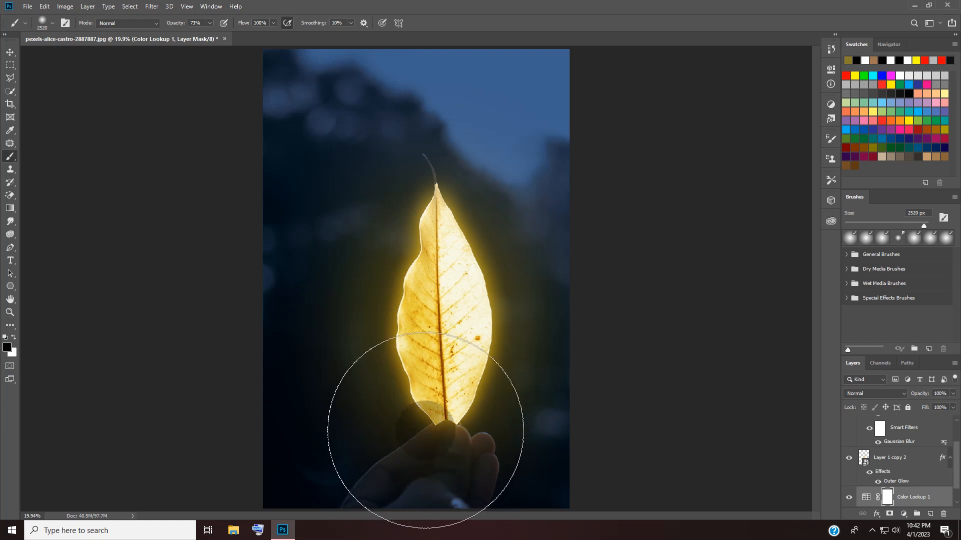
{"action": "left_click", "coordinate": [433, 423]}
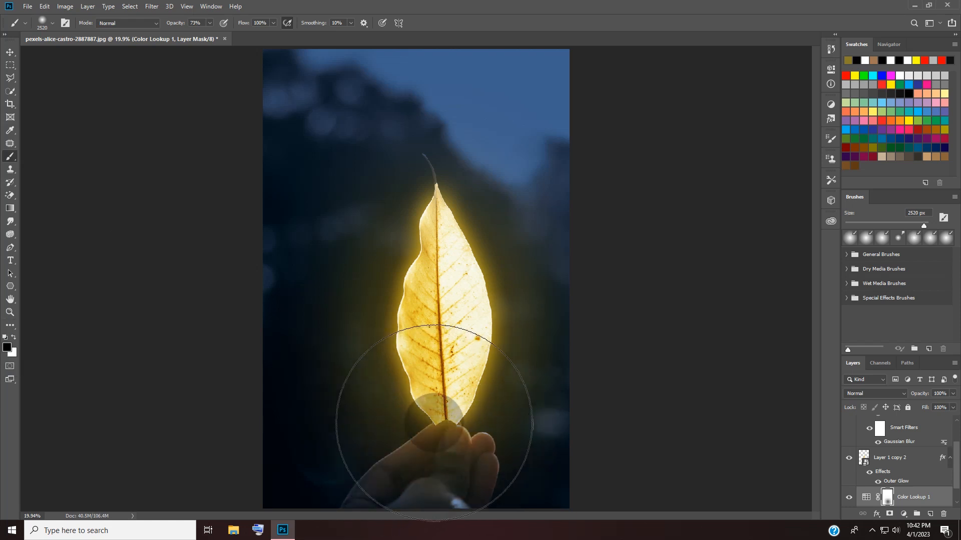
{"action": "left_click", "coordinate": [904, 397]}
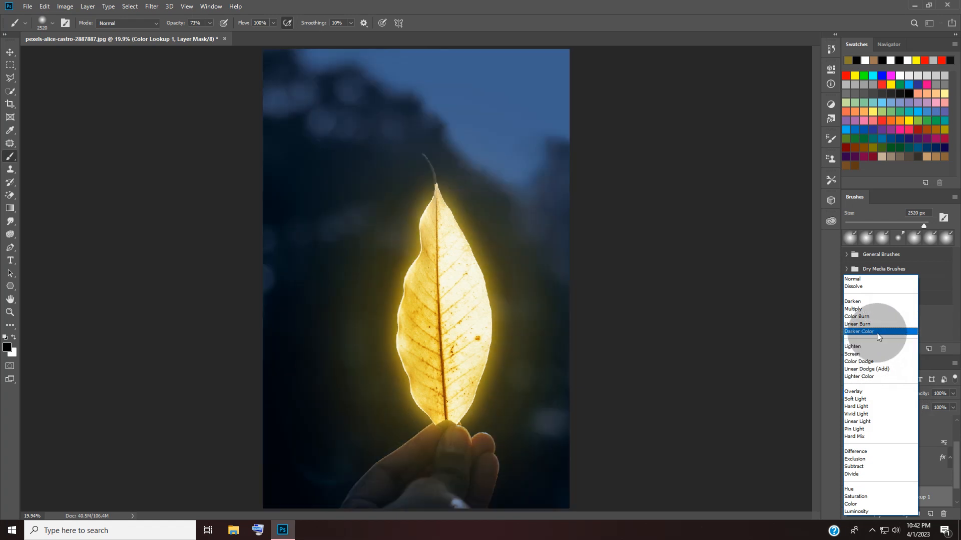
{"action": "left_click", "coordinate": [876, 333]}
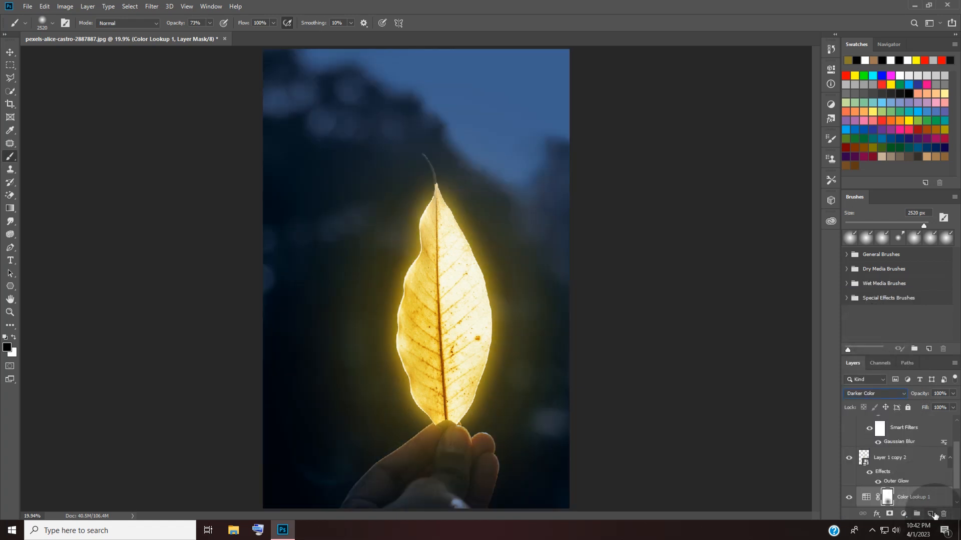
- Create a new empty layer above the Color Lookup adjustment and set its blend mode to Hard Light
{"action": "left_click", "coordinate": [933, 516]}
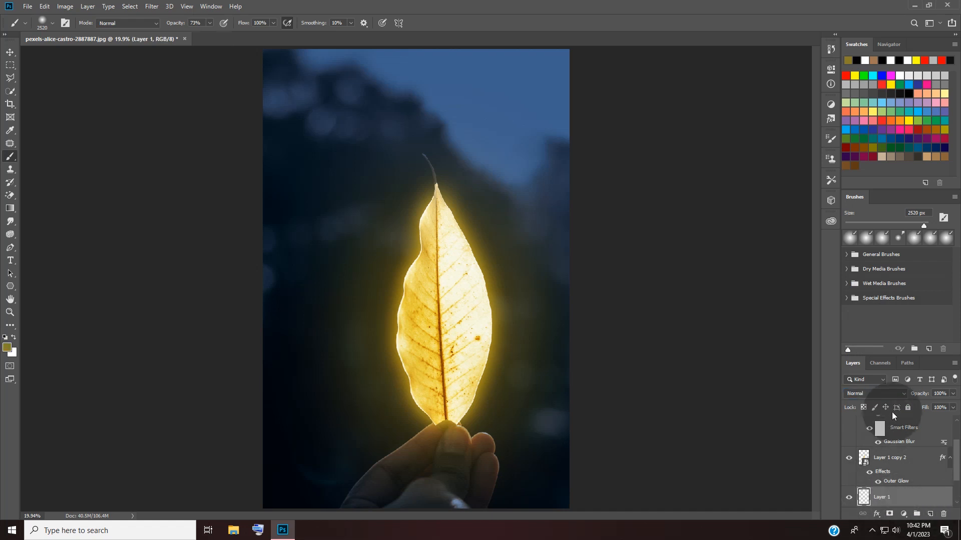
{"action": "left_click", "coordinate": [901, 395]}
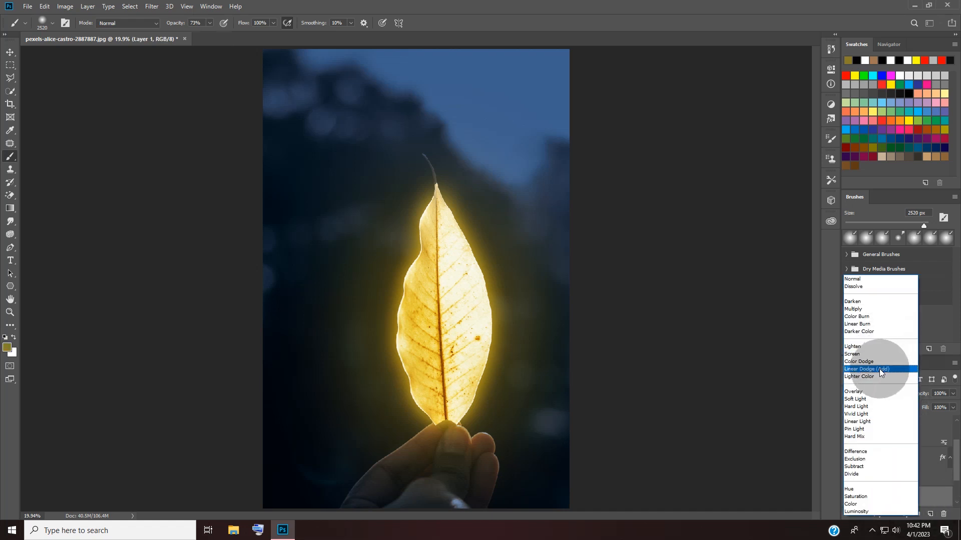
{"action": "left_click", "coordinate": [871, 407]}
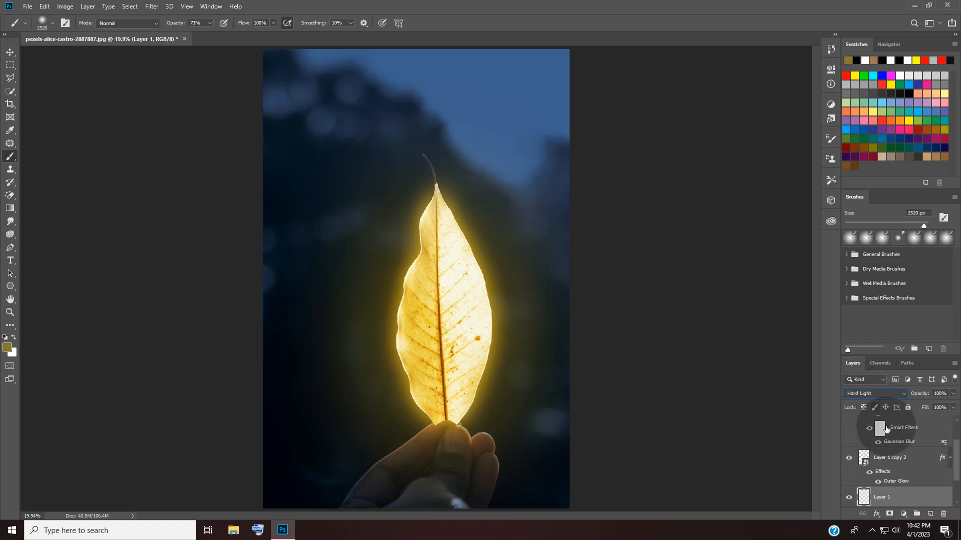
- Add another new layer in Dissolve mode and paint one golden 2520 px soft brush dab at the leaf's base
{"action": "left_click", "coordinate": [929, 515]}
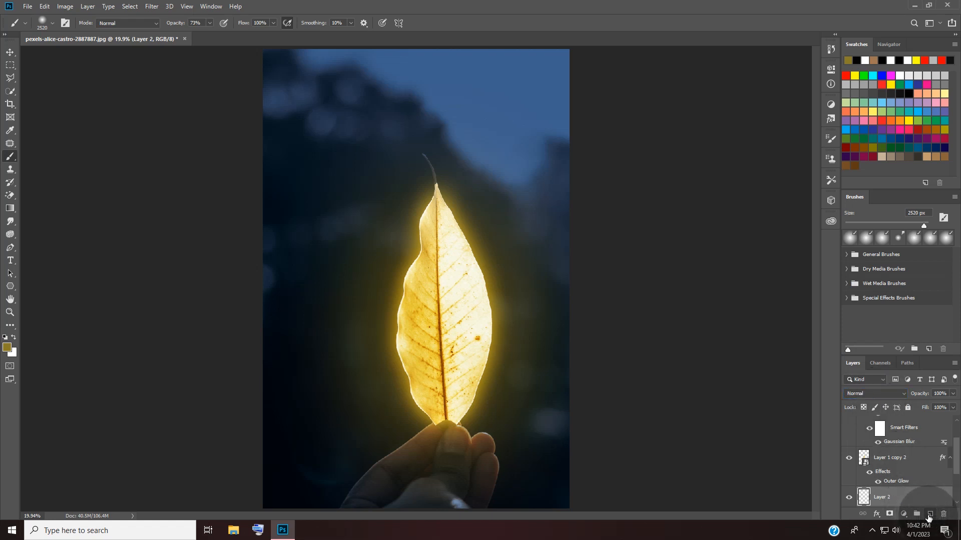
{"action": "left_click", "coordinate": [874, 394]}
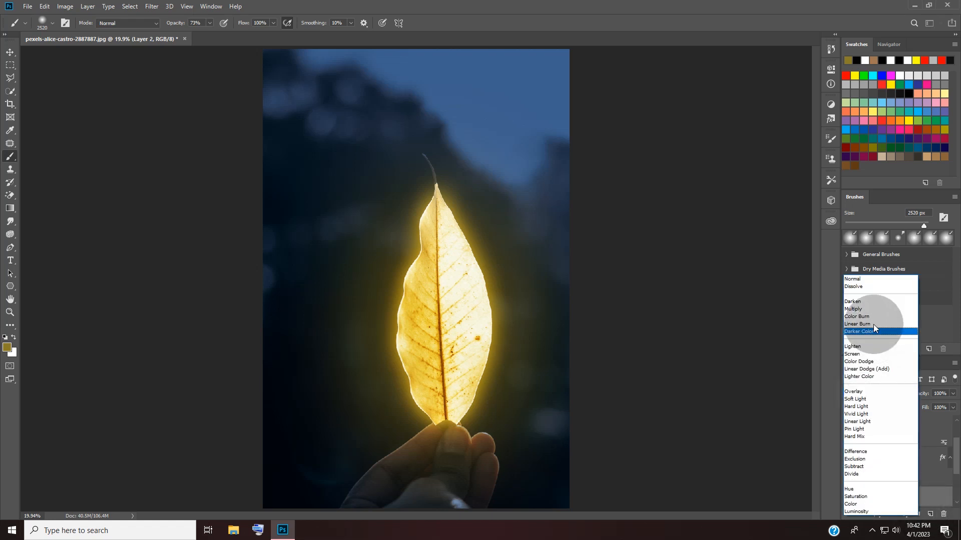
{"action": "left_click", "coordinate": [865, 287]}
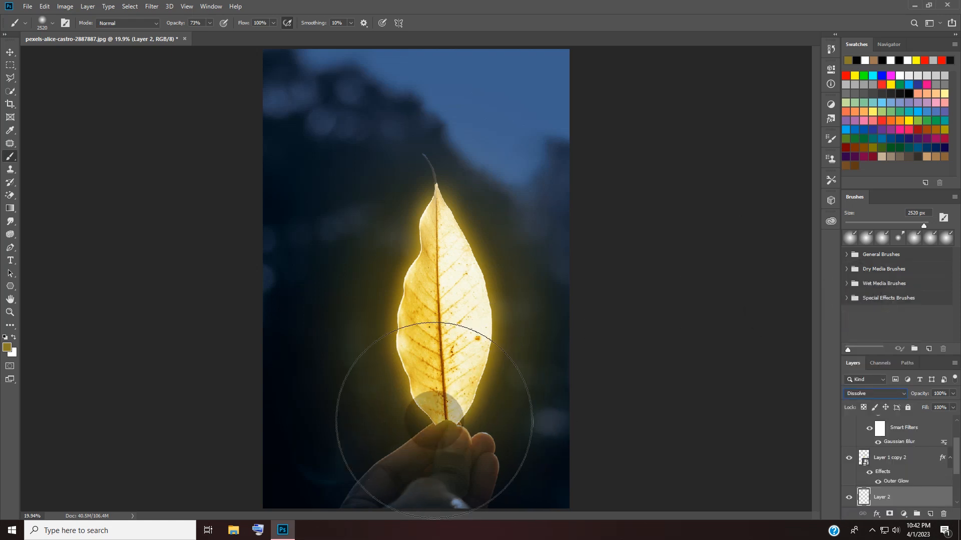
{"action": "left_click", "coordinate": [433, 418]}
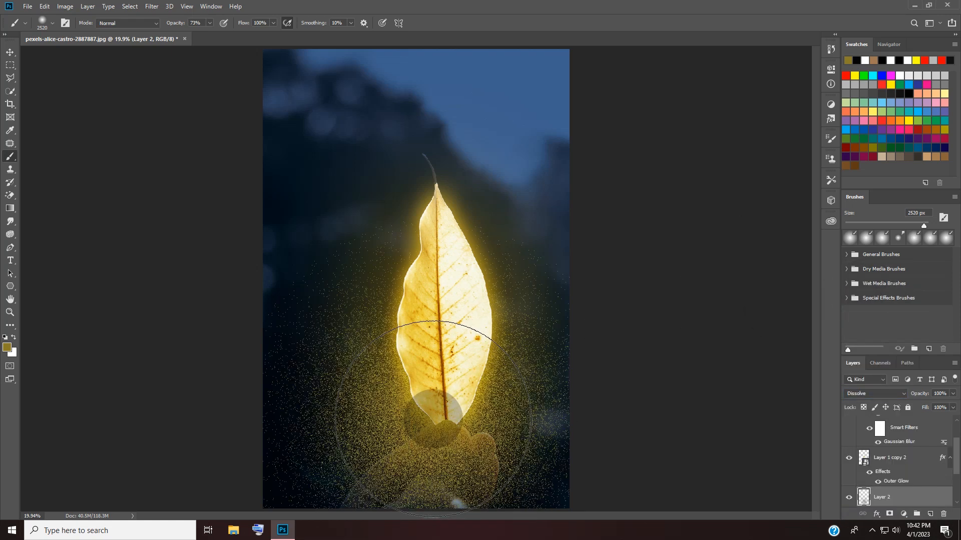
{"action": "key", "text": "ctrl+z"}
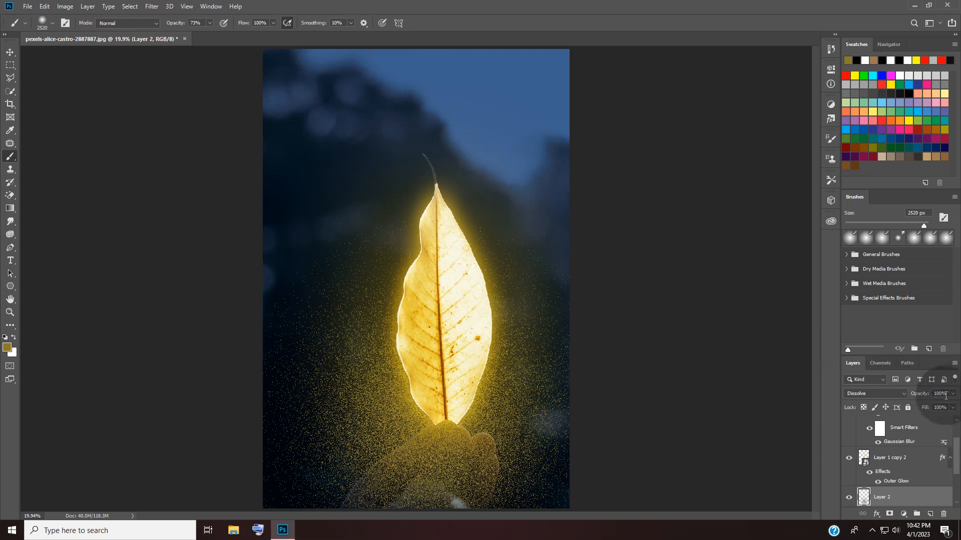
- Reduce the golden Dissolve layer's opacity to 9% and its fill to 41%
{"action": "left_click", "coordinate": [953, 394]}
{"action": "left_click_drag", "start_coordinate": [941, 404], "coordinate": [914, 411]}
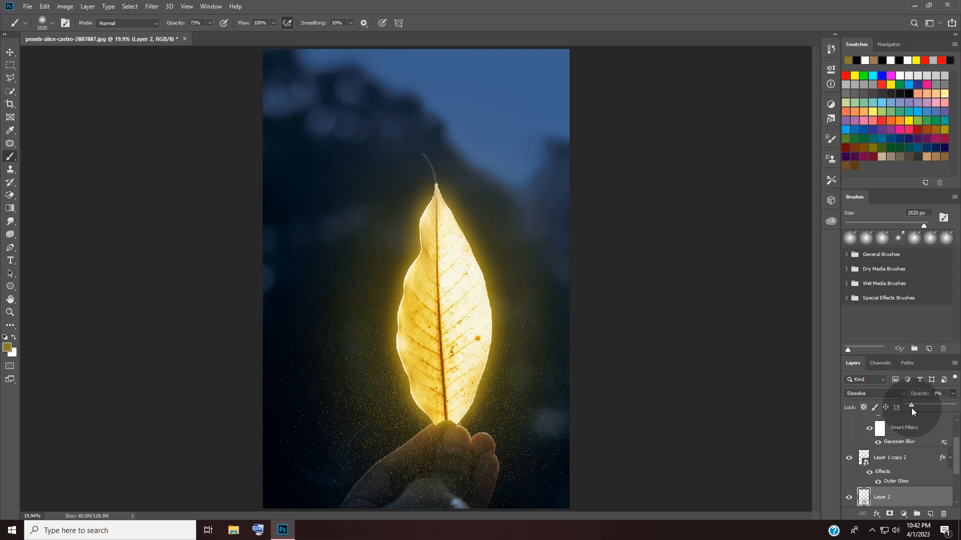
{"action": "left_click", "coordinate": [953, 407]}
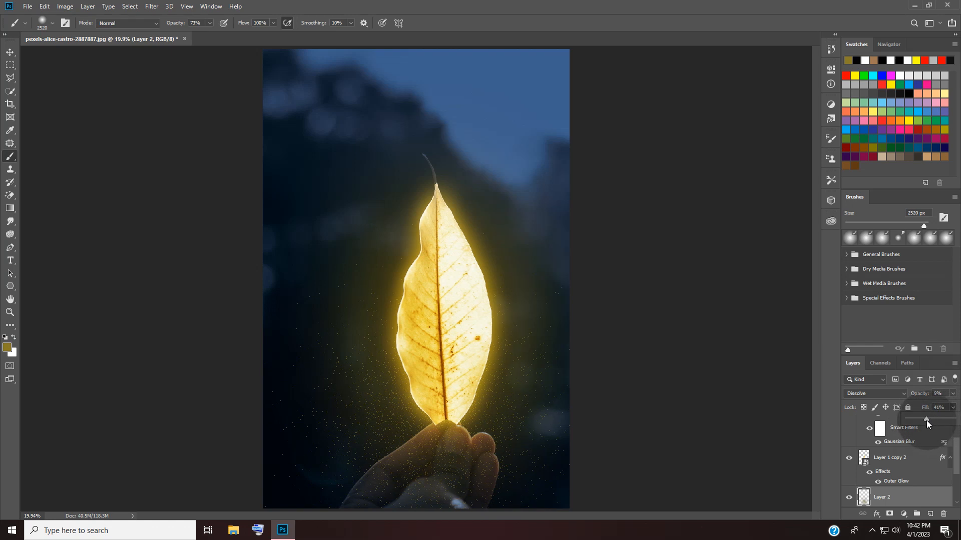
{"action": "left_click", "coordinate": [953, 407]}
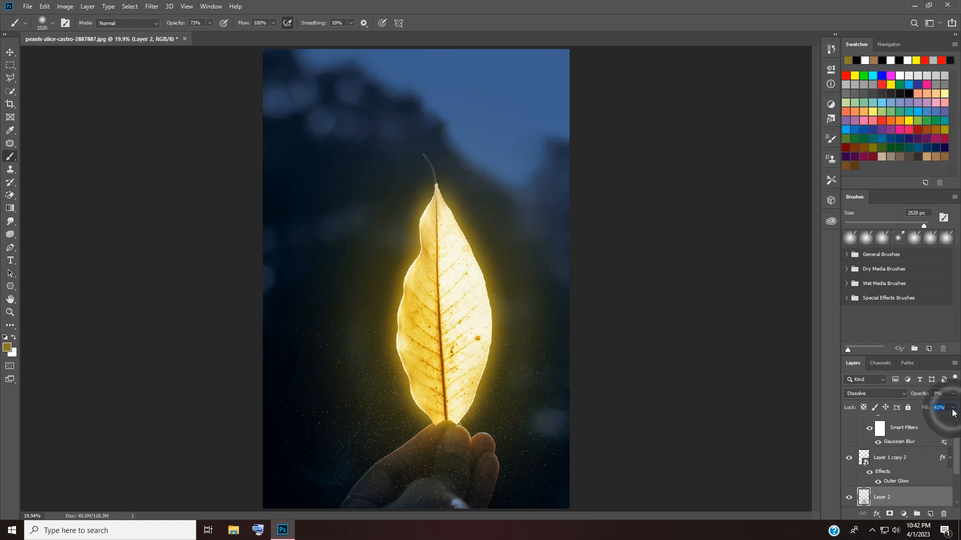